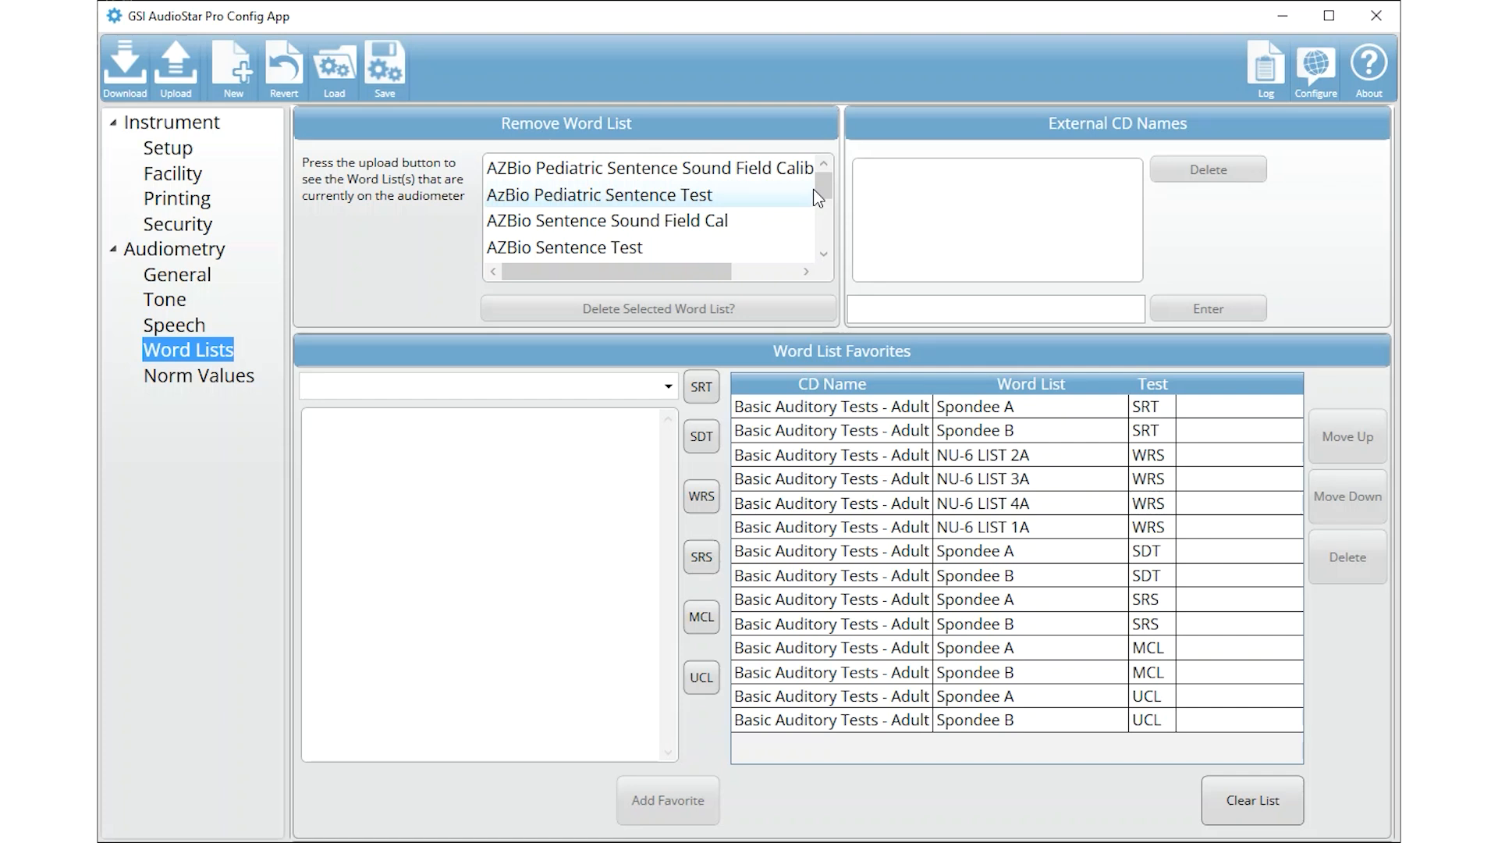
Add NU 6 by difficulty Lists 1, 2, 3 and 4 from DOD VA Audiology CD1 to the favorites as WRS tests
mouse_move(823, 187)
mouse_down()
mouse_move(827, 253)
mouse_move(825, 189)
mouse_up()
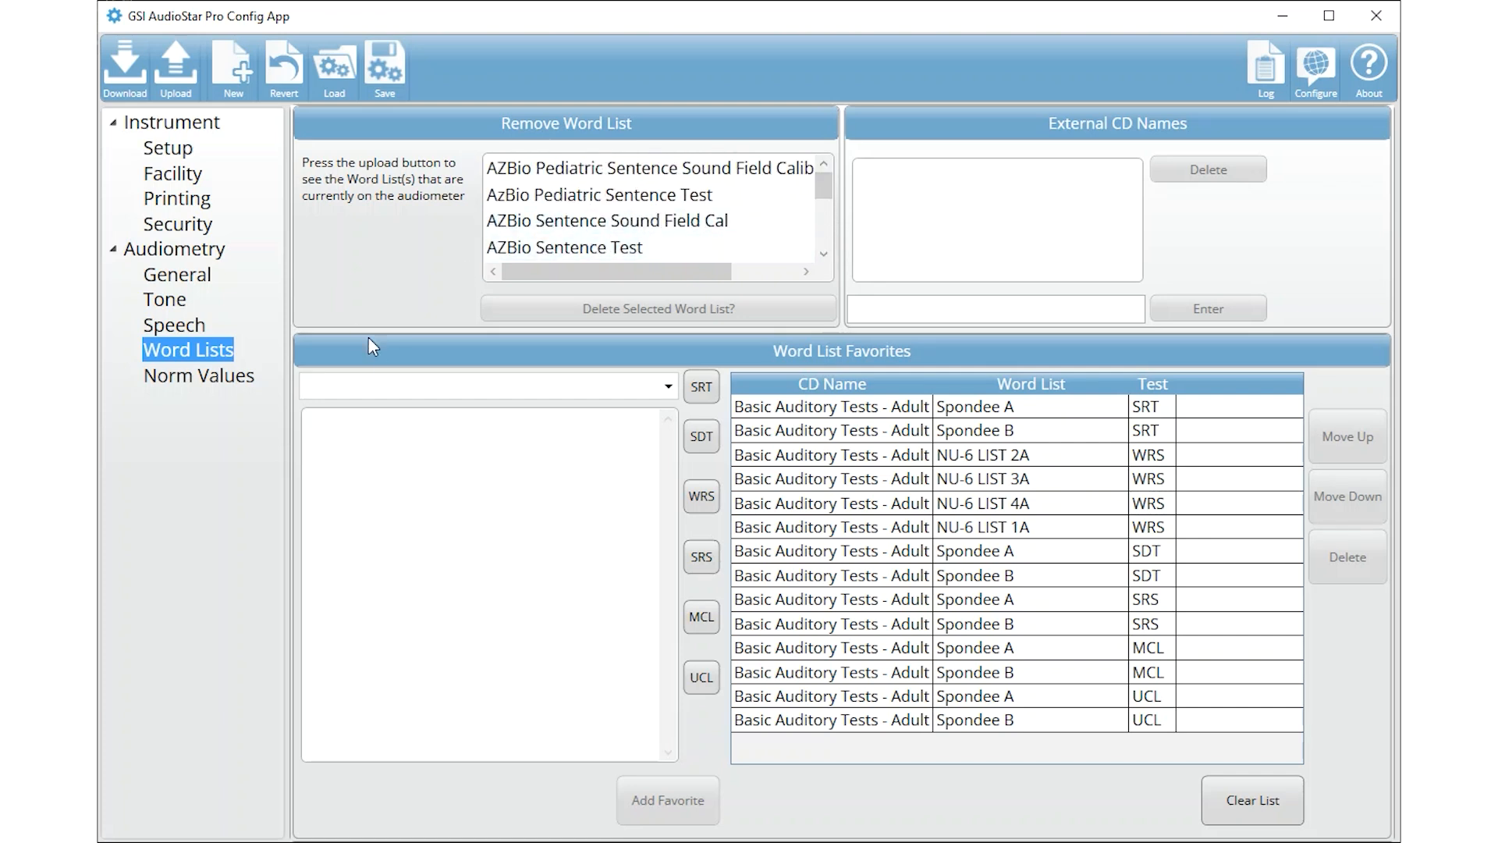
click(443, 384)
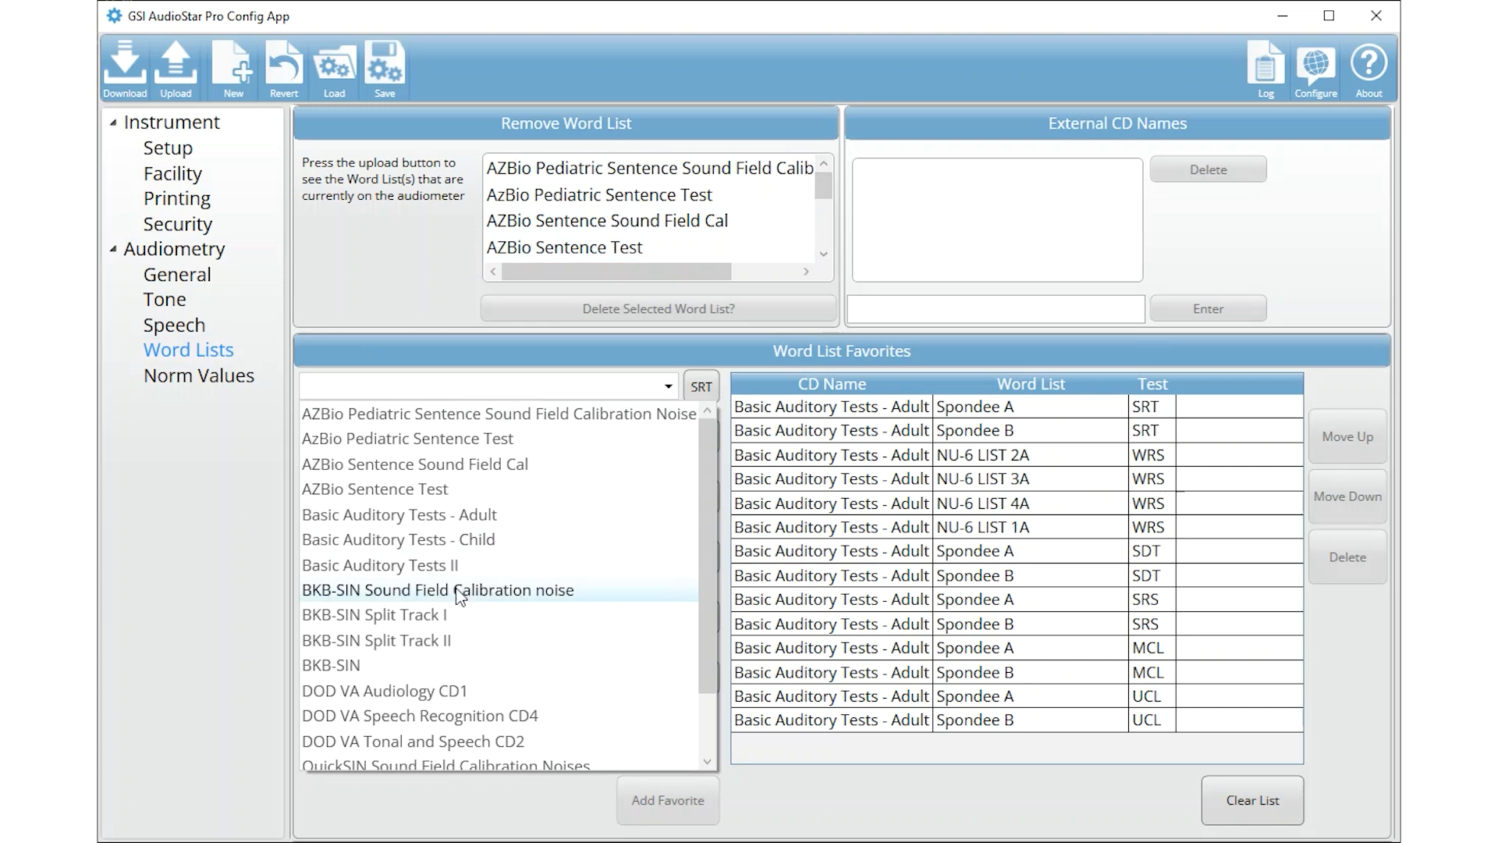
click(459, 691)
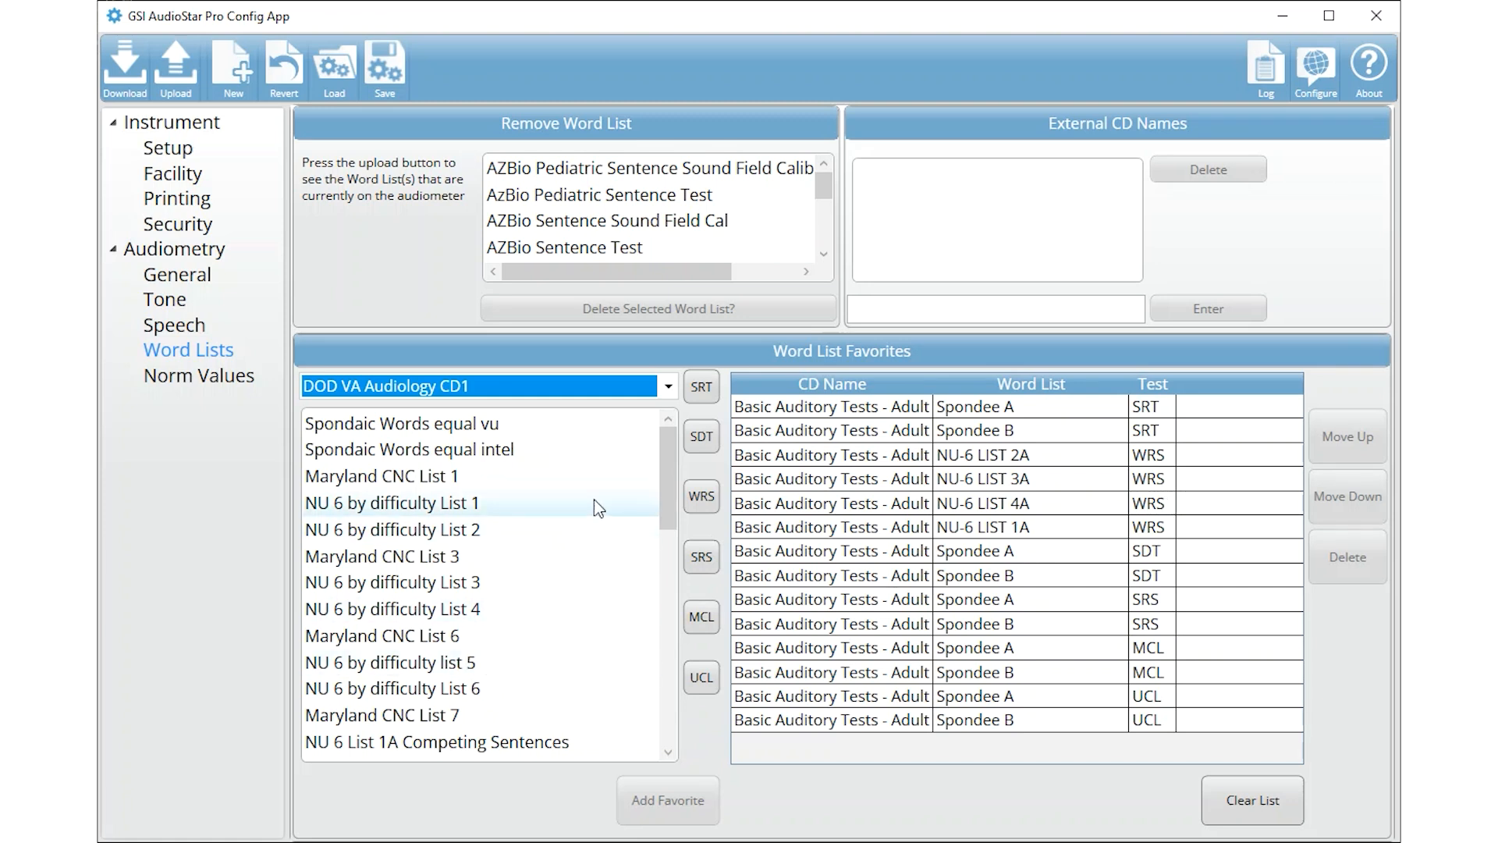
click(382, 494)
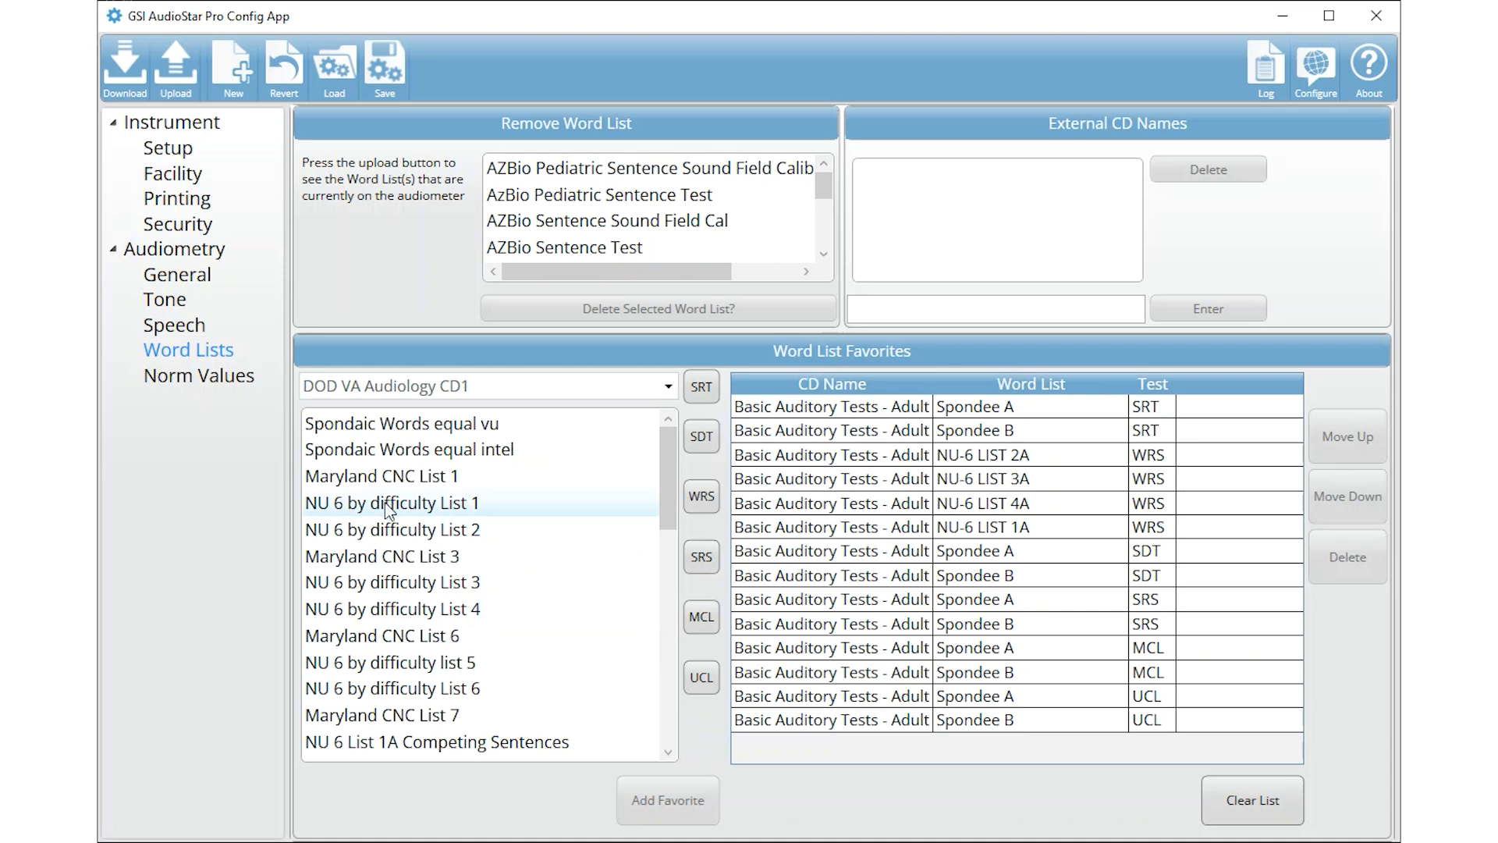
click(445, 505)
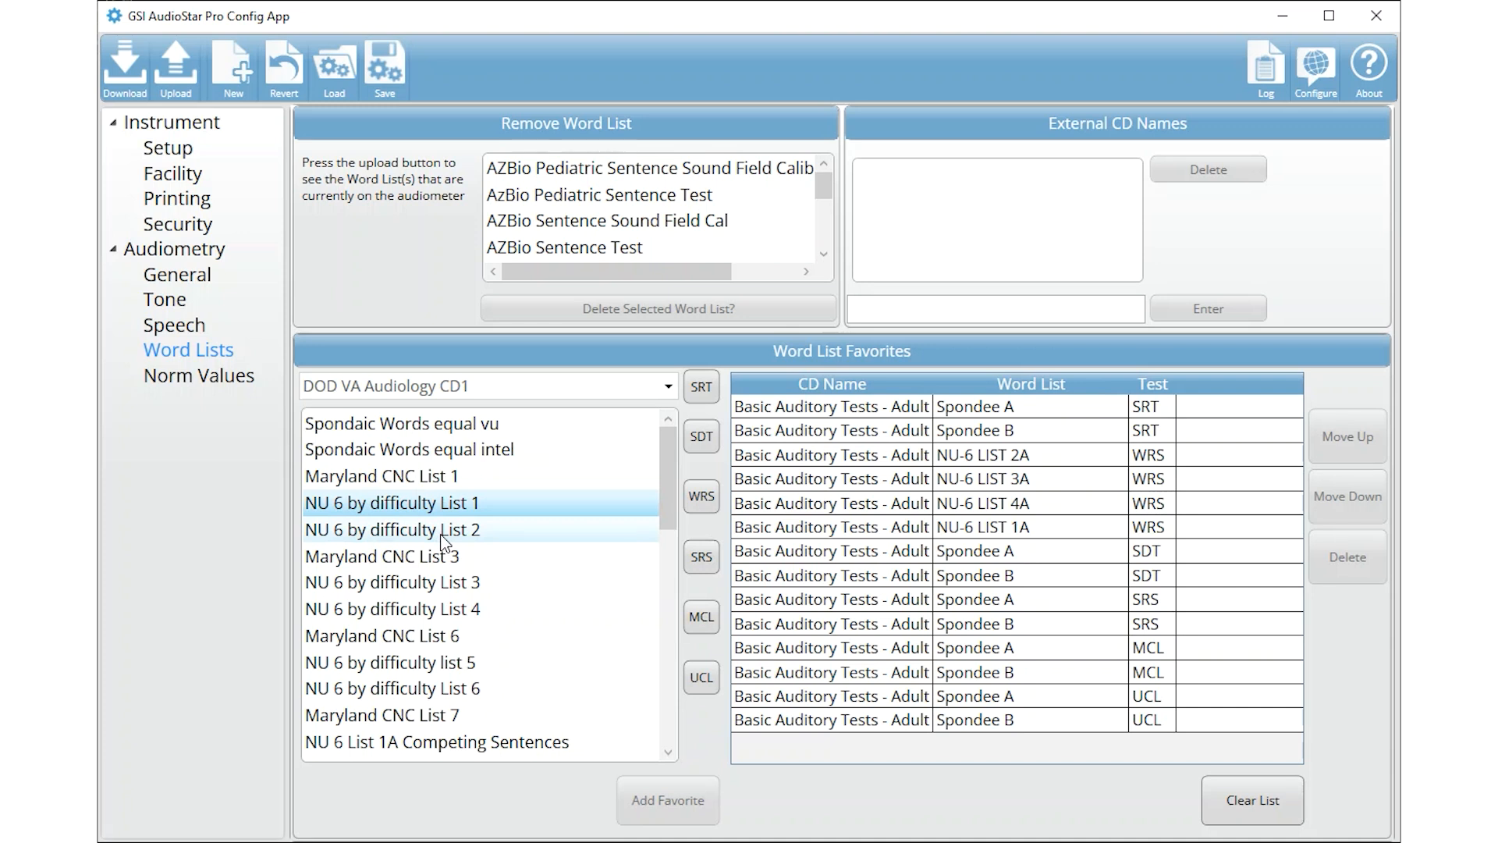
ctrl+click(442, 533)
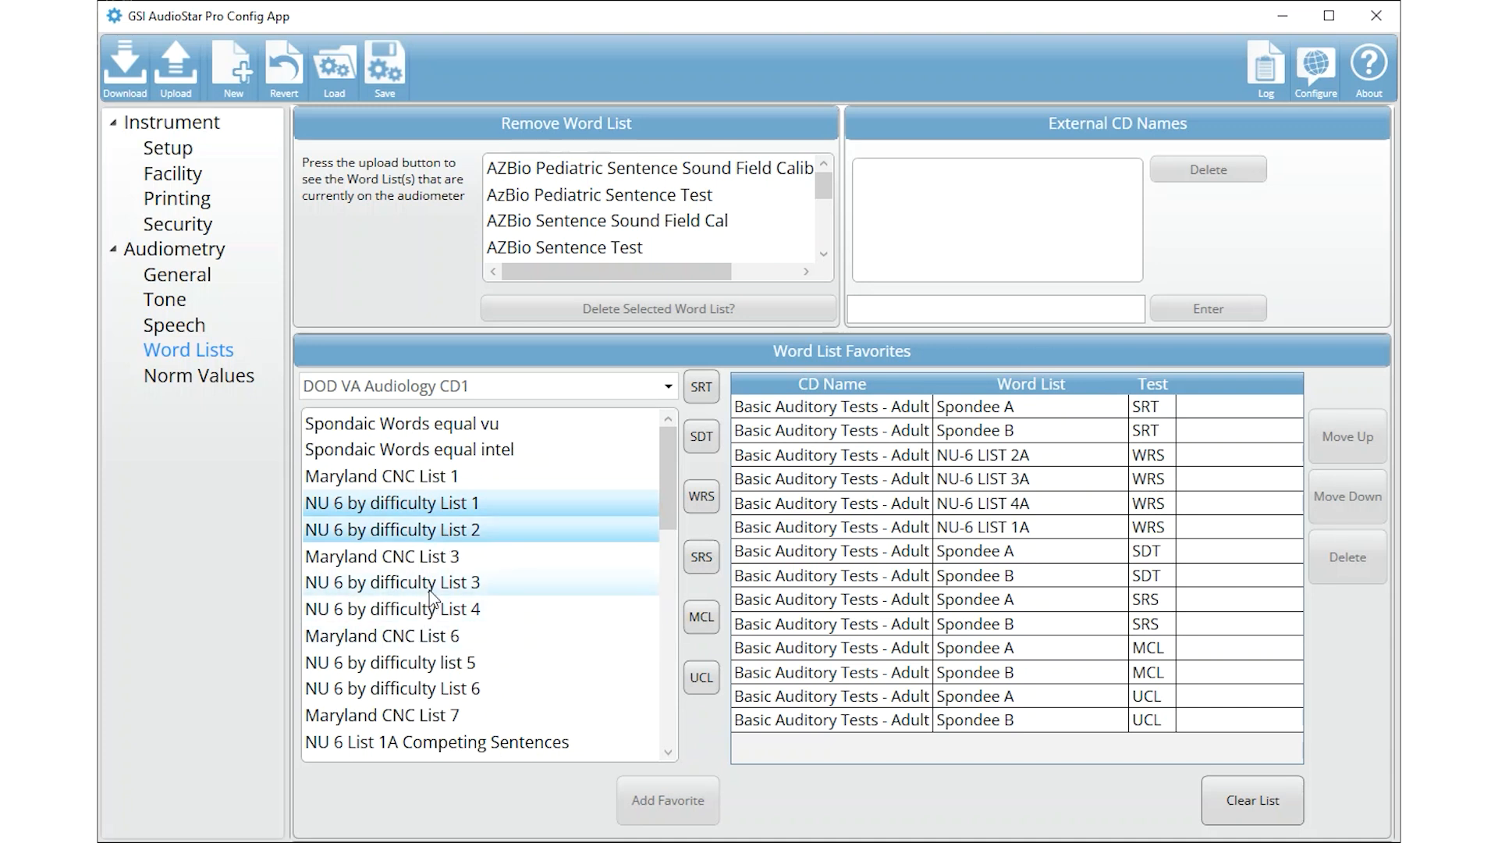
ctrl+click(432, 596)
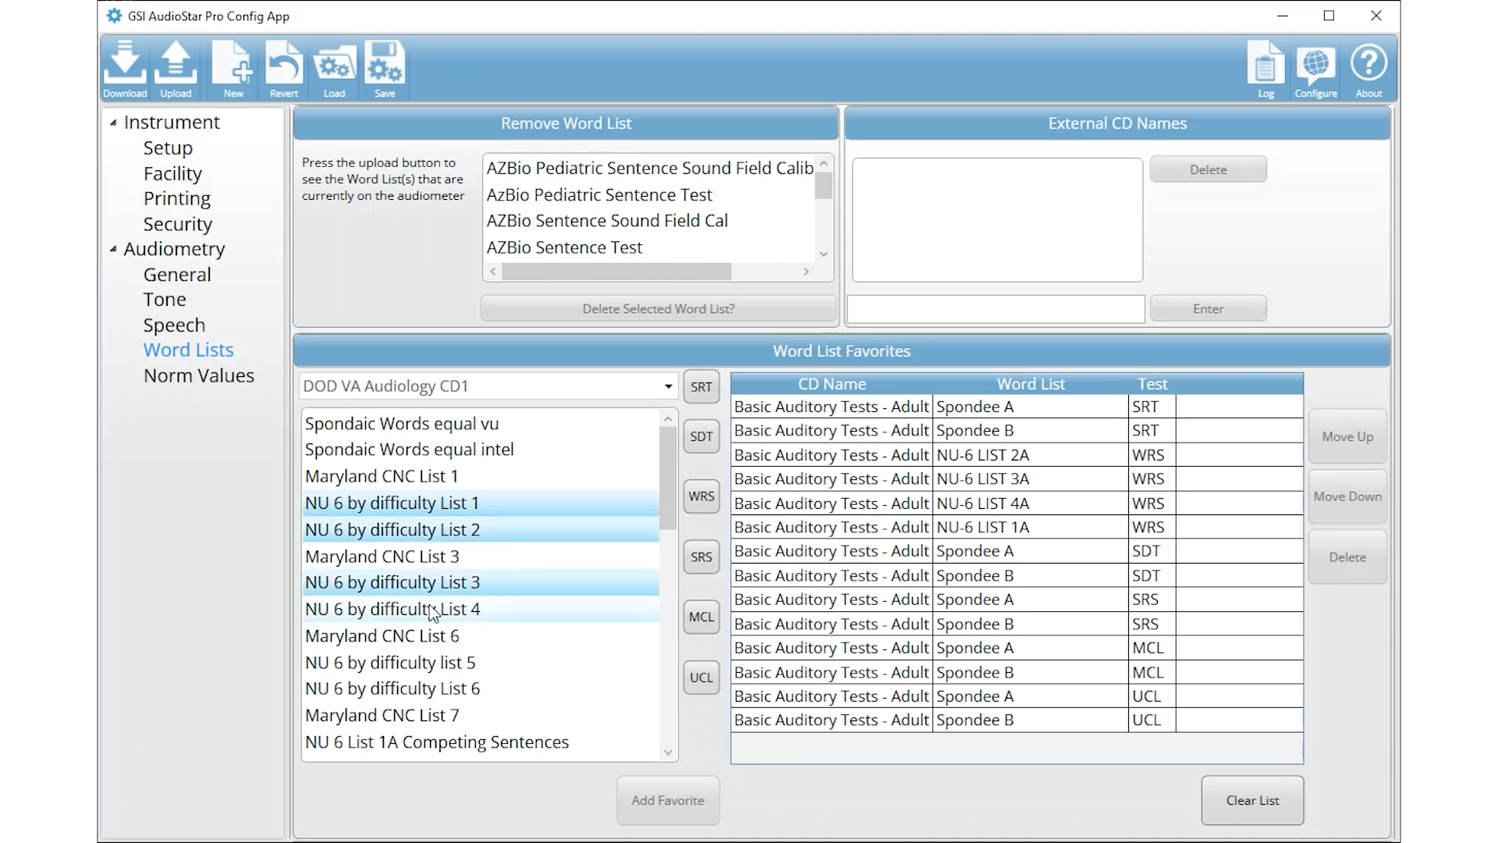
ctrl+click(431, 610)
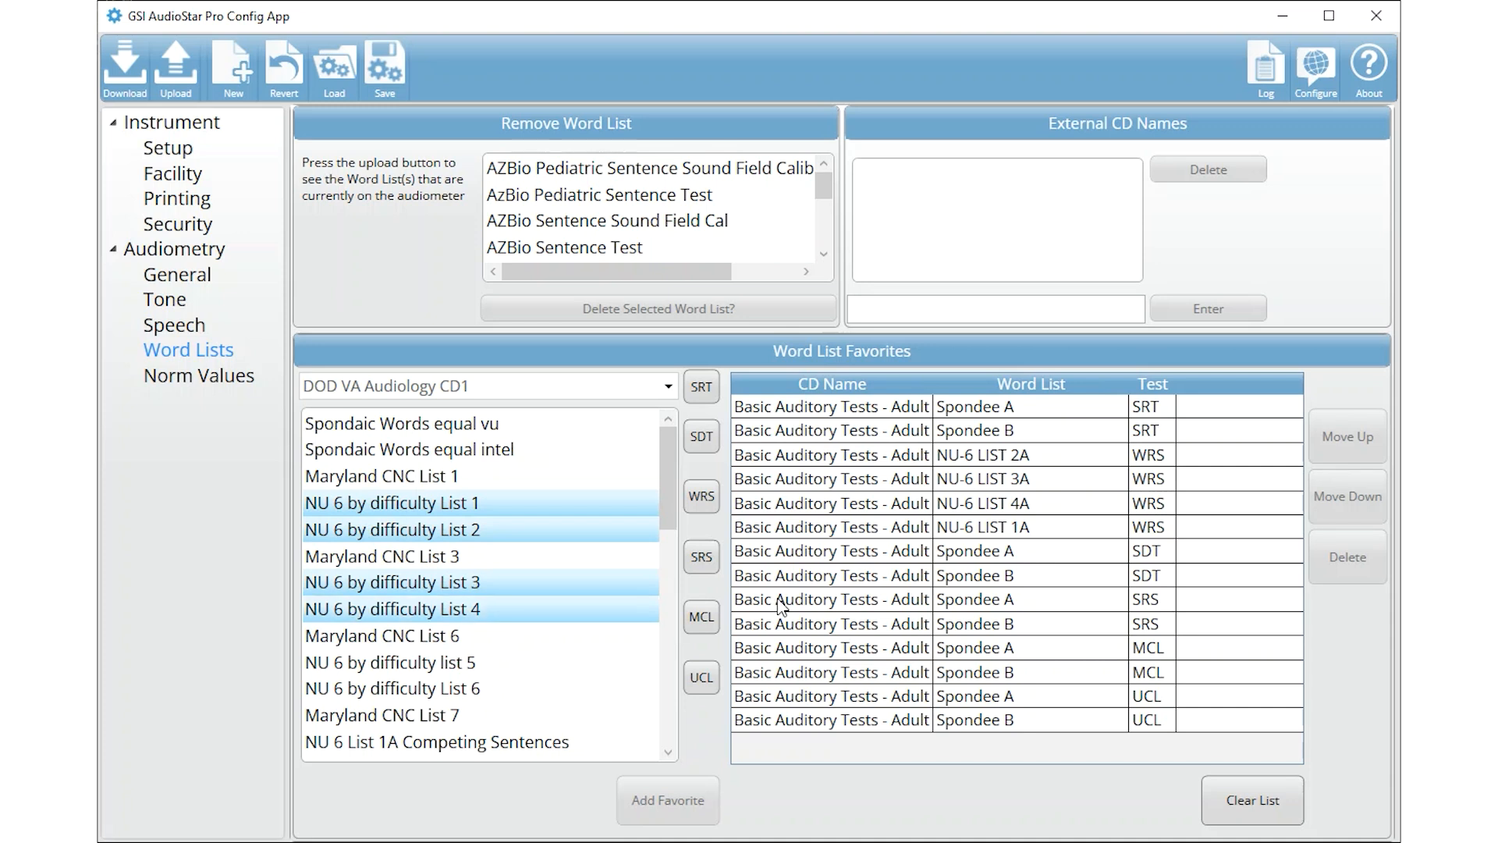
click(703, 499)
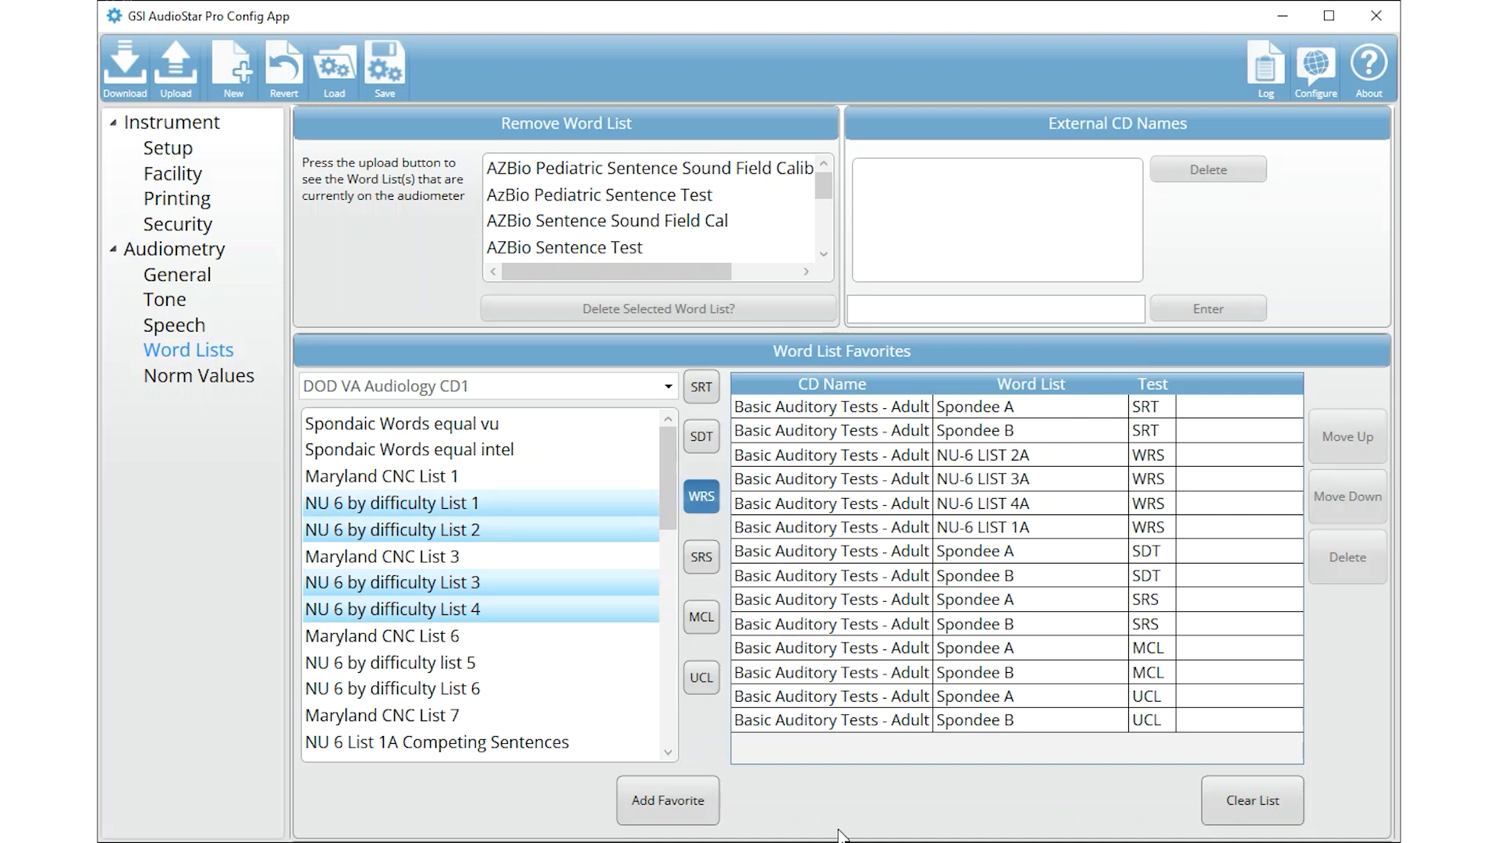
click(680, 818)
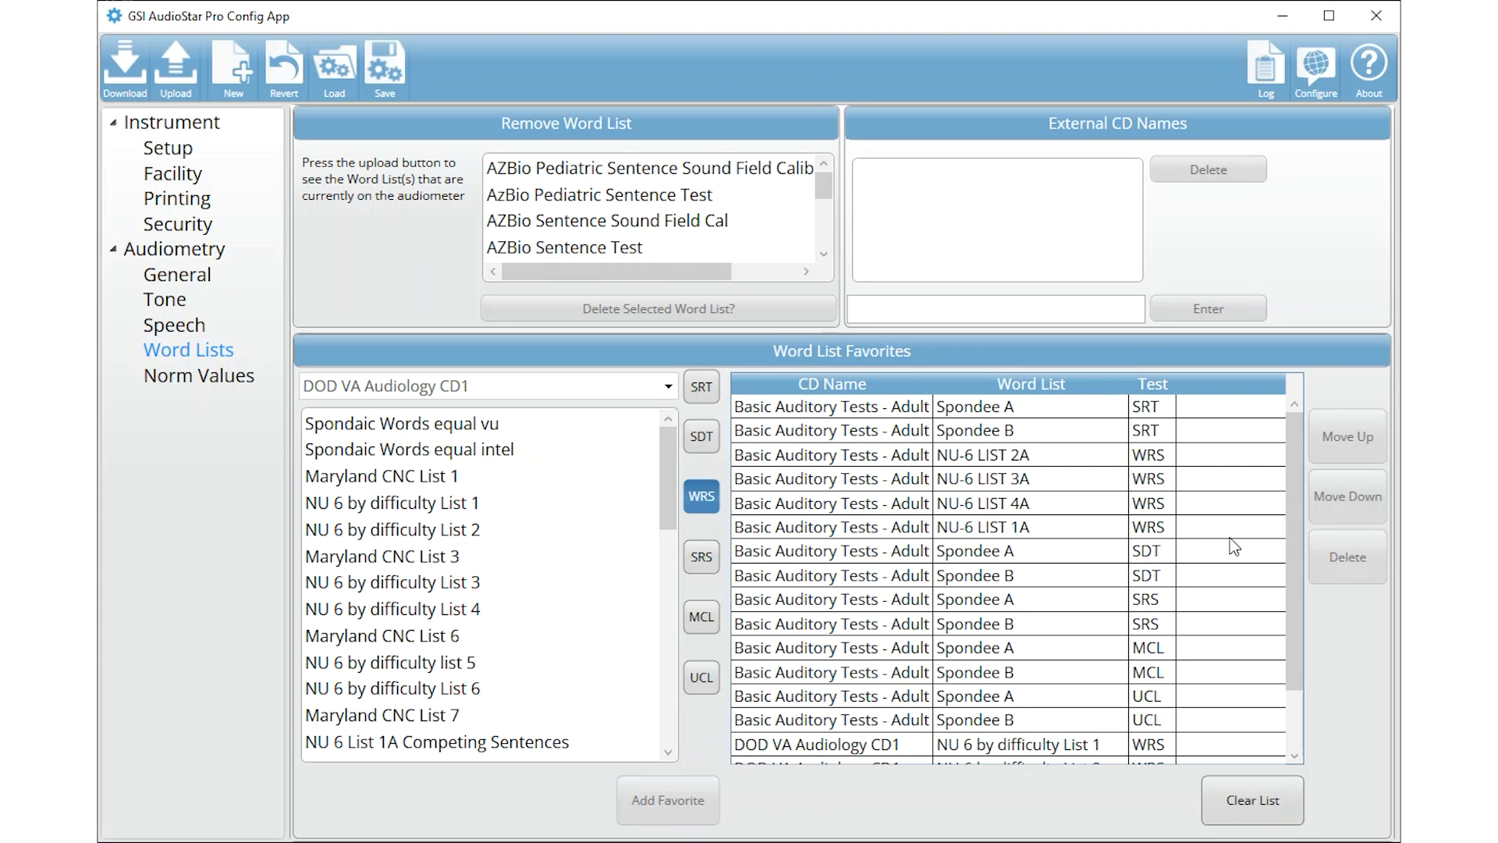
Move the four DOD VA Audiology CD1 NU 6 by difficulty lists together to the beginning of the word list favorites
scroll(1294, 519, down, 1)
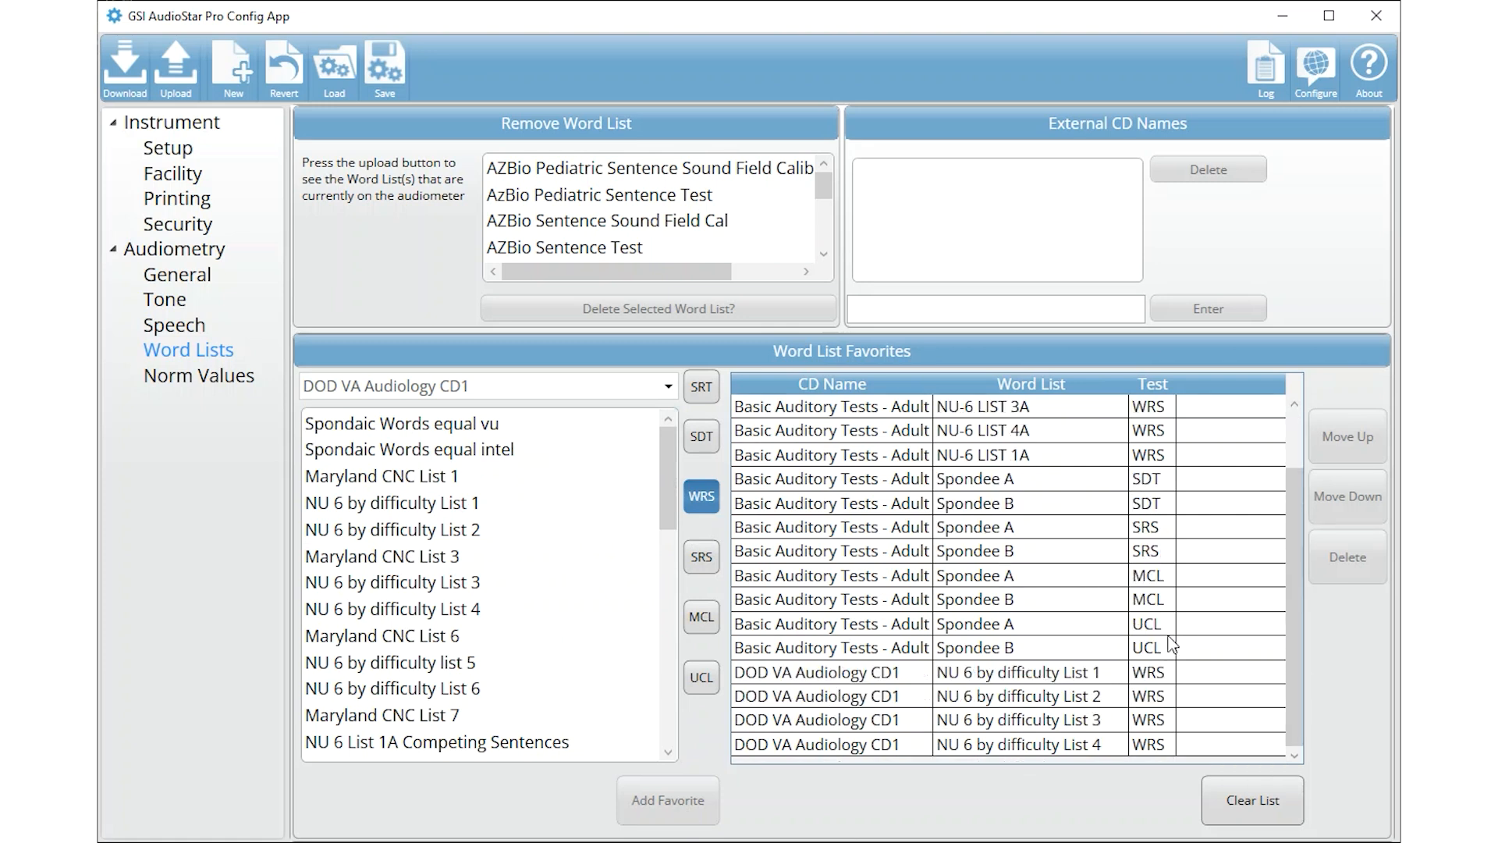
scroll(1172, 645, up, 1)
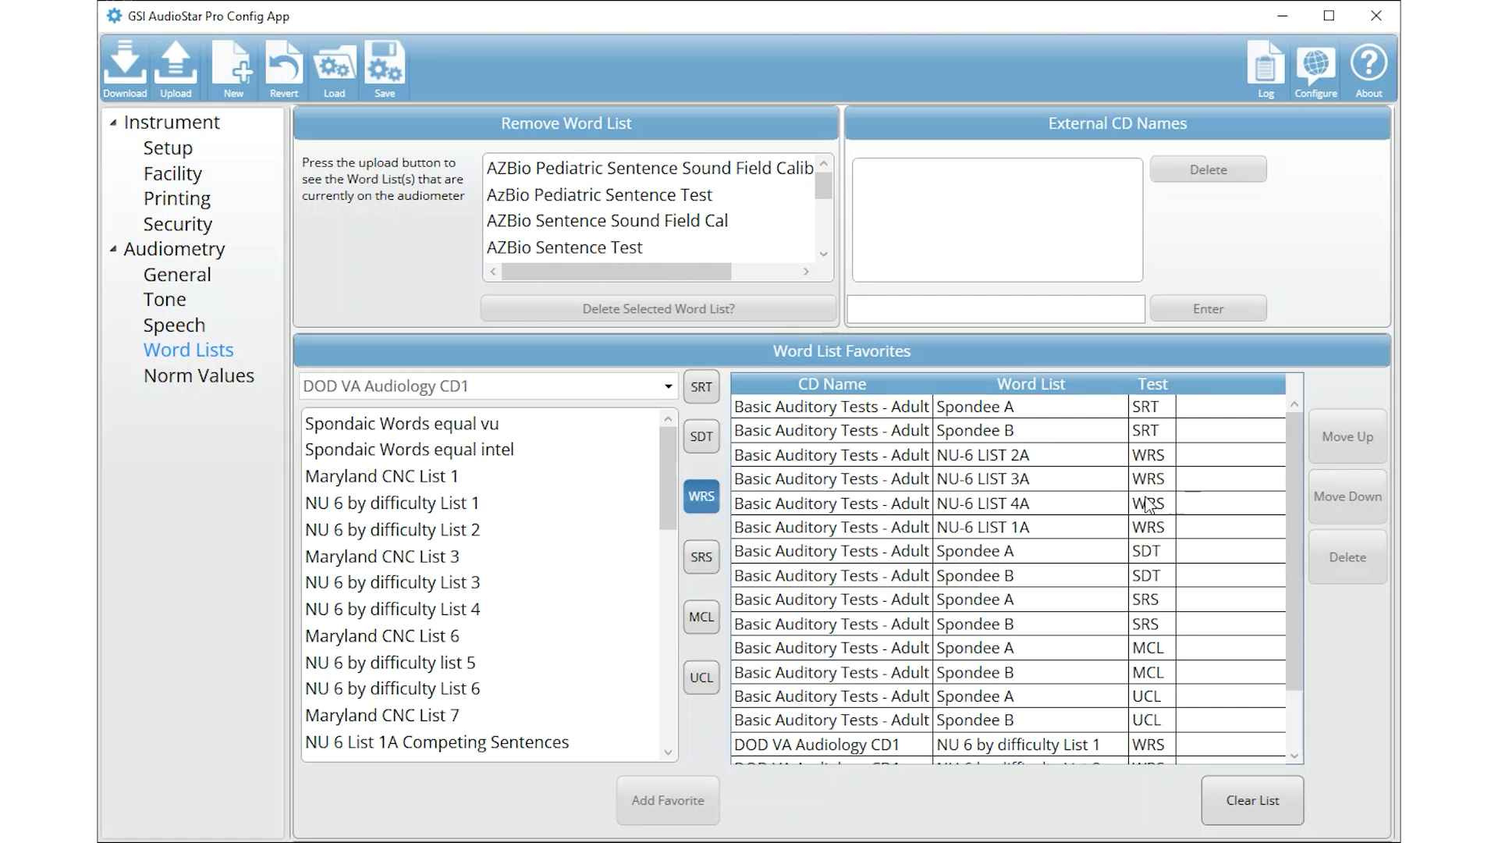
scroll(1182, 711, down, 1)
scroll(1170, 714, up, 1)
drag(1303, 636, 1299, 743)
click(1162, 681)
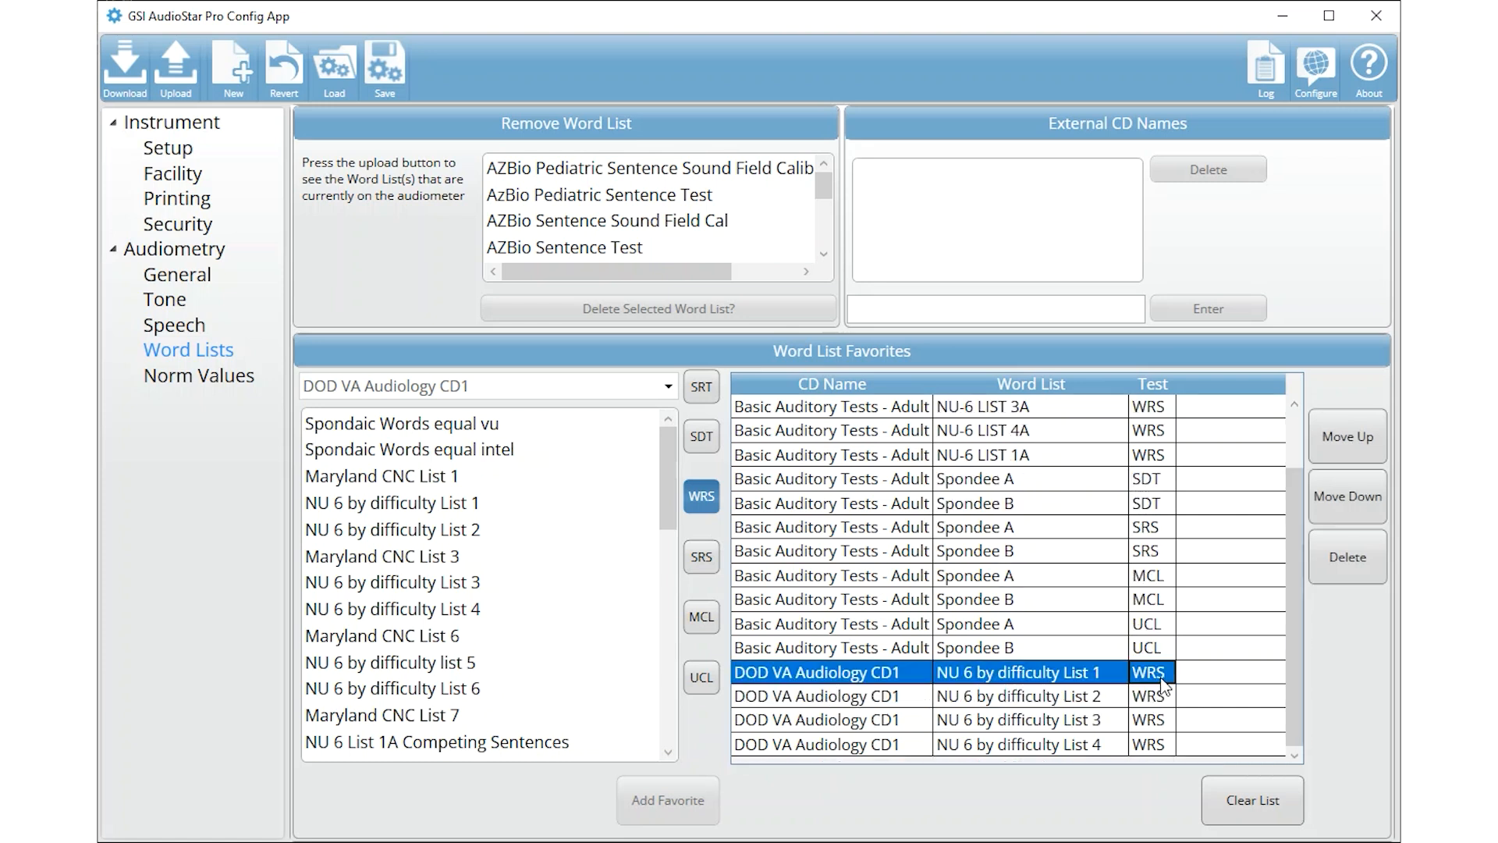
shift+click(1147, 743)
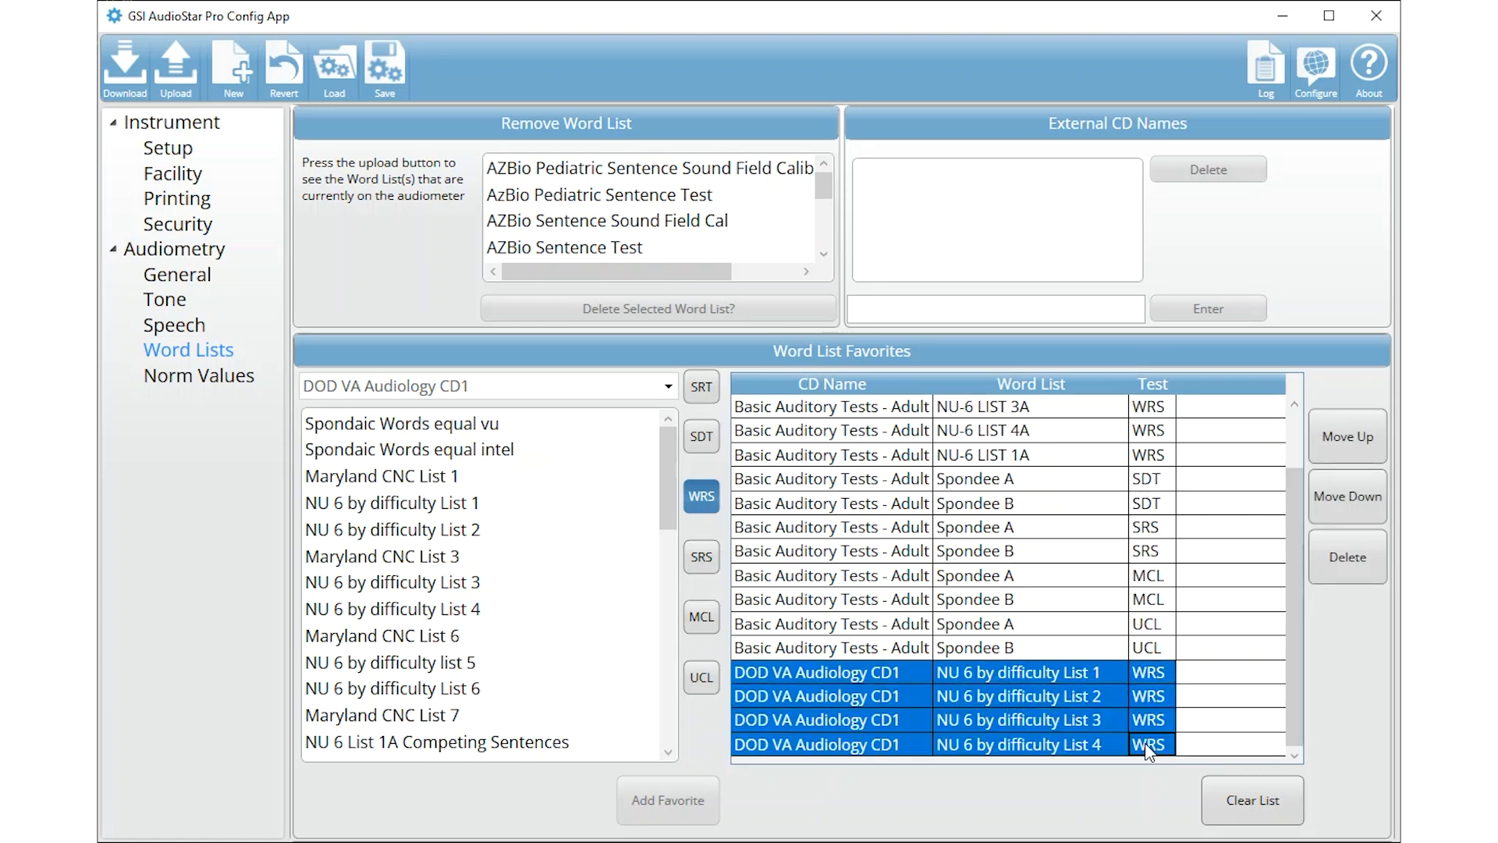
click(1343, 437)
click(1344, 437)
click(1344, 437)
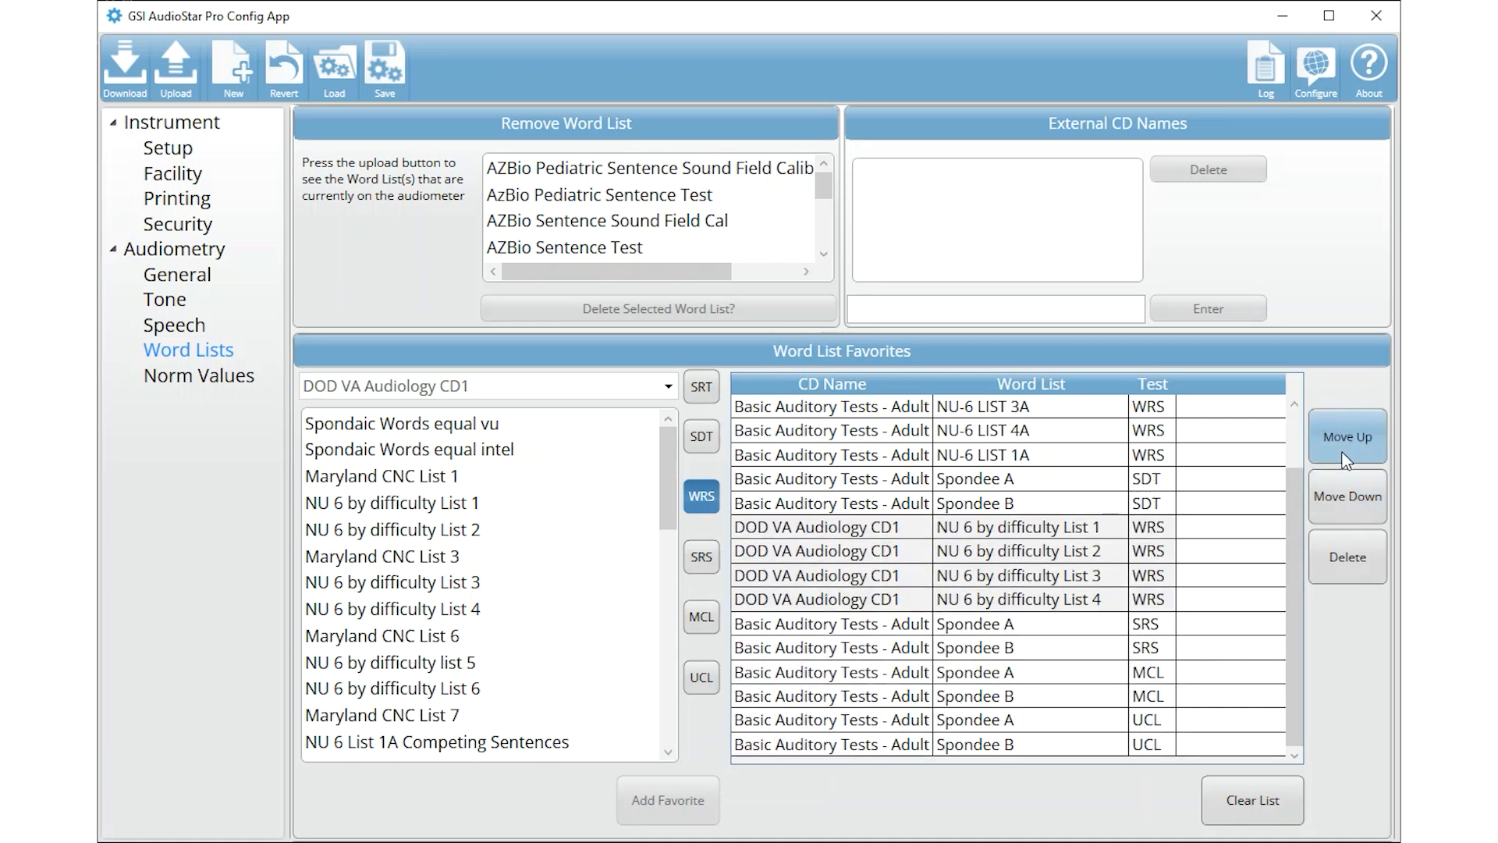
click(1344, 436)
click(1342, 437)
click(1342, 437)
click(1342, 437)
click(1339, 437)
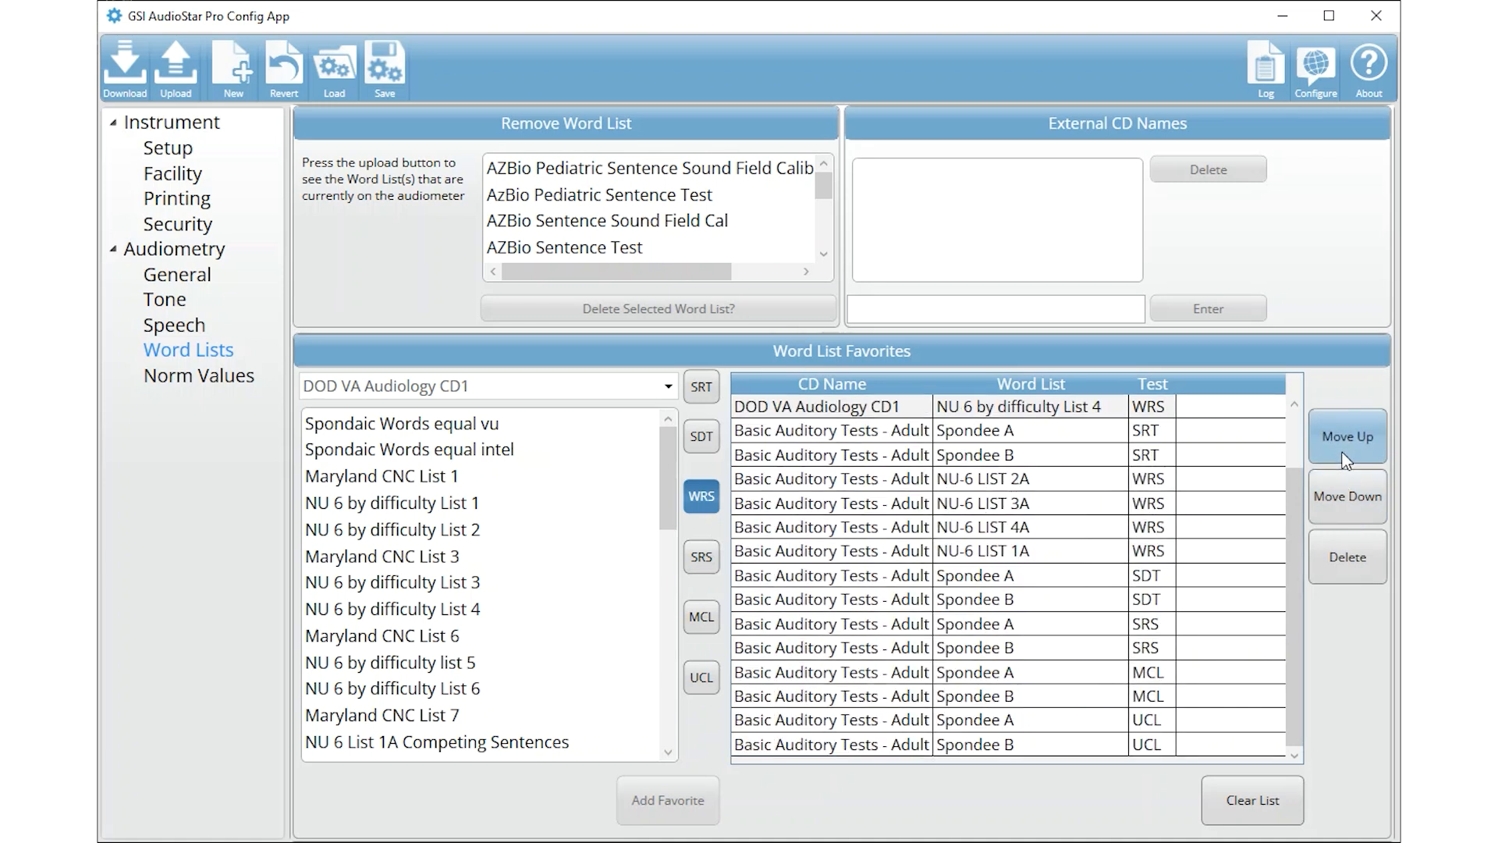
Delete the Basic Auditory Tests - Adult WRS entries NU-6 LIST 2A, 3A, 4A and 1A from the favorites
click(1147, 483)
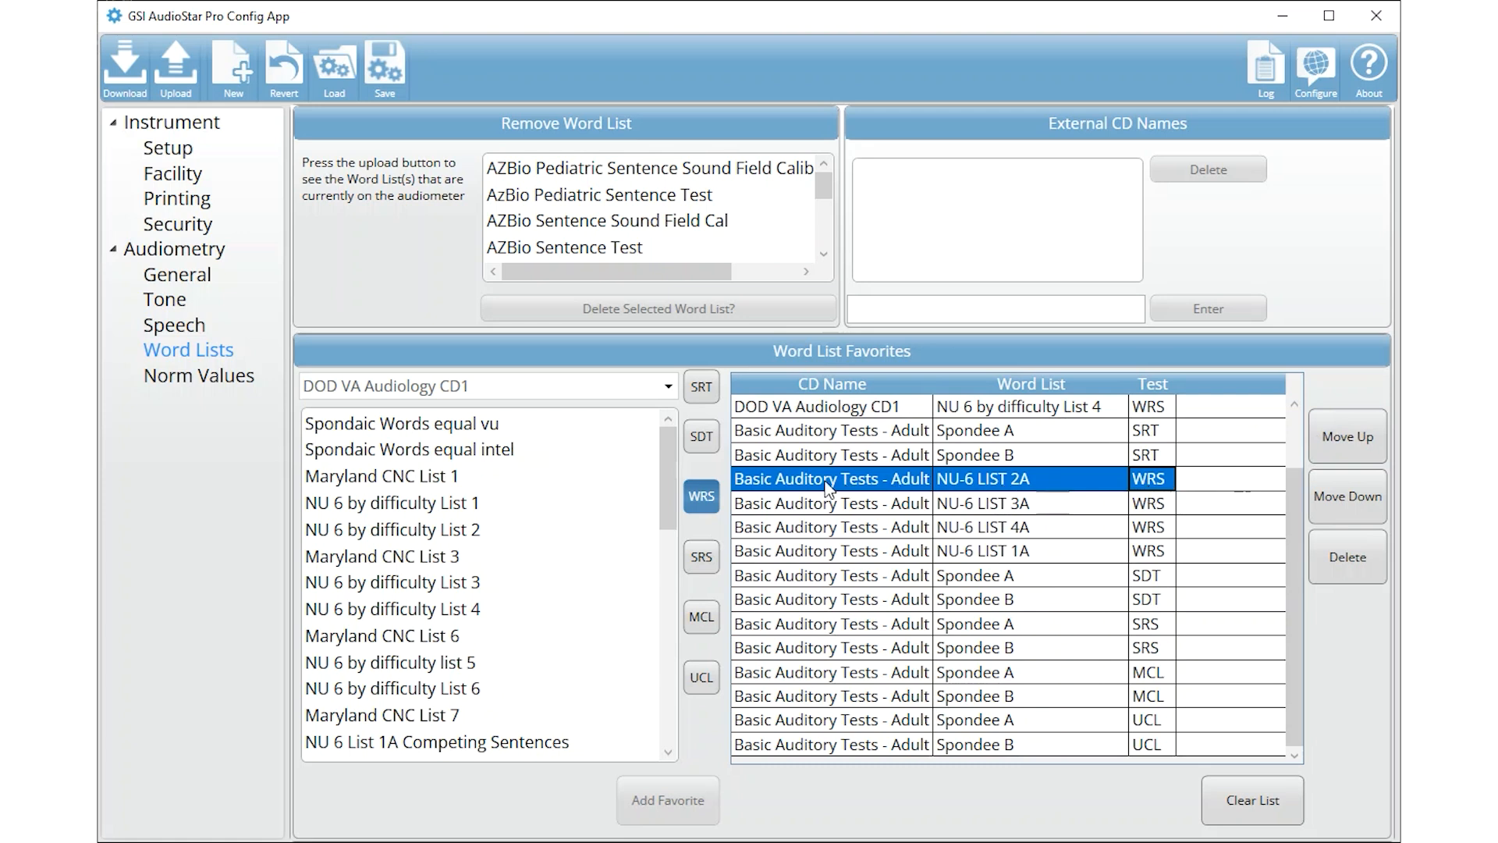
shift+click(811, 556)
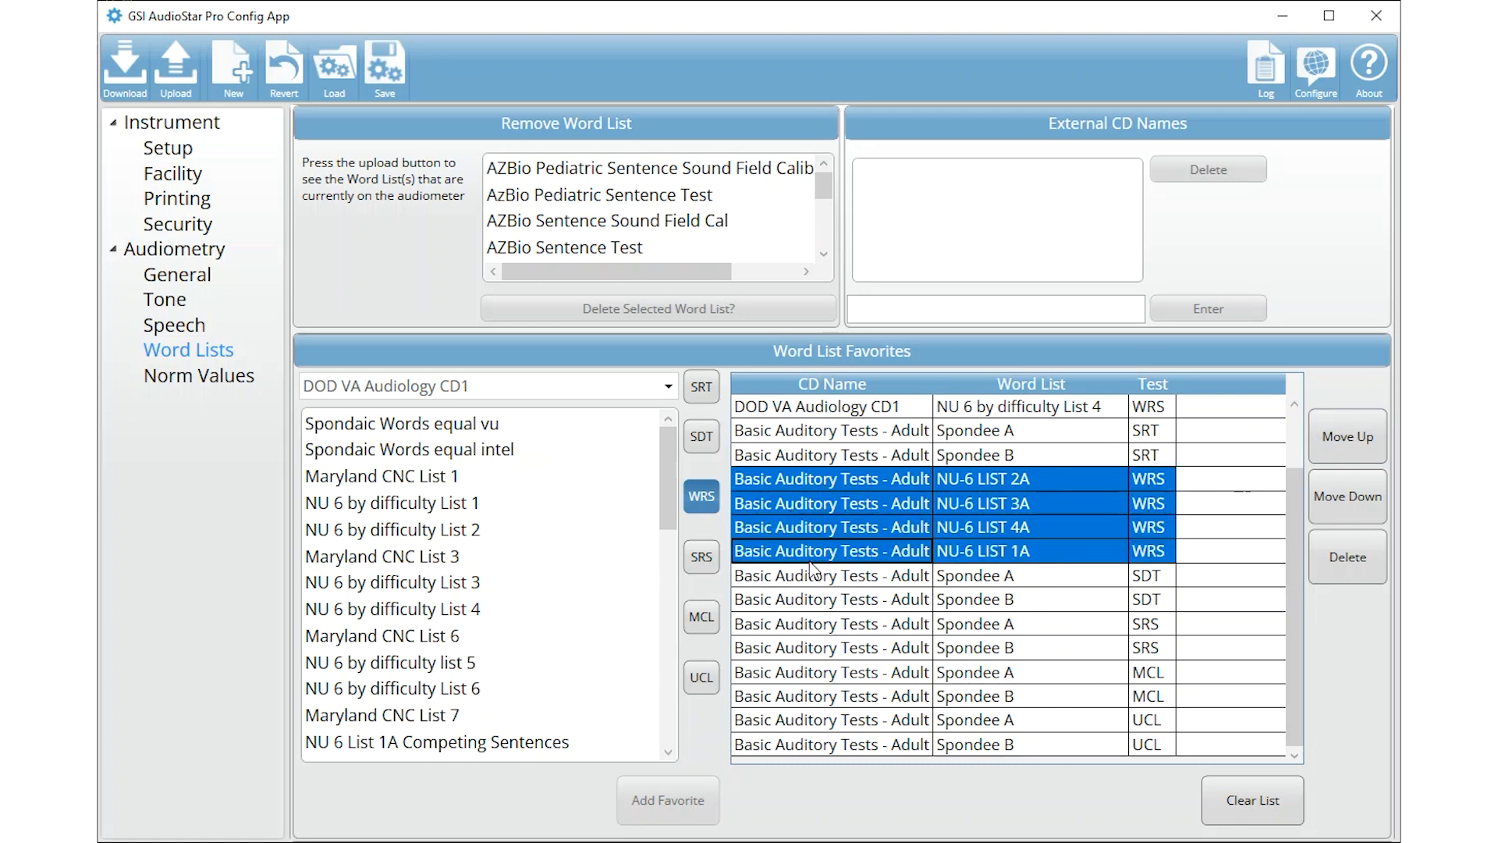
click(1343, 545)
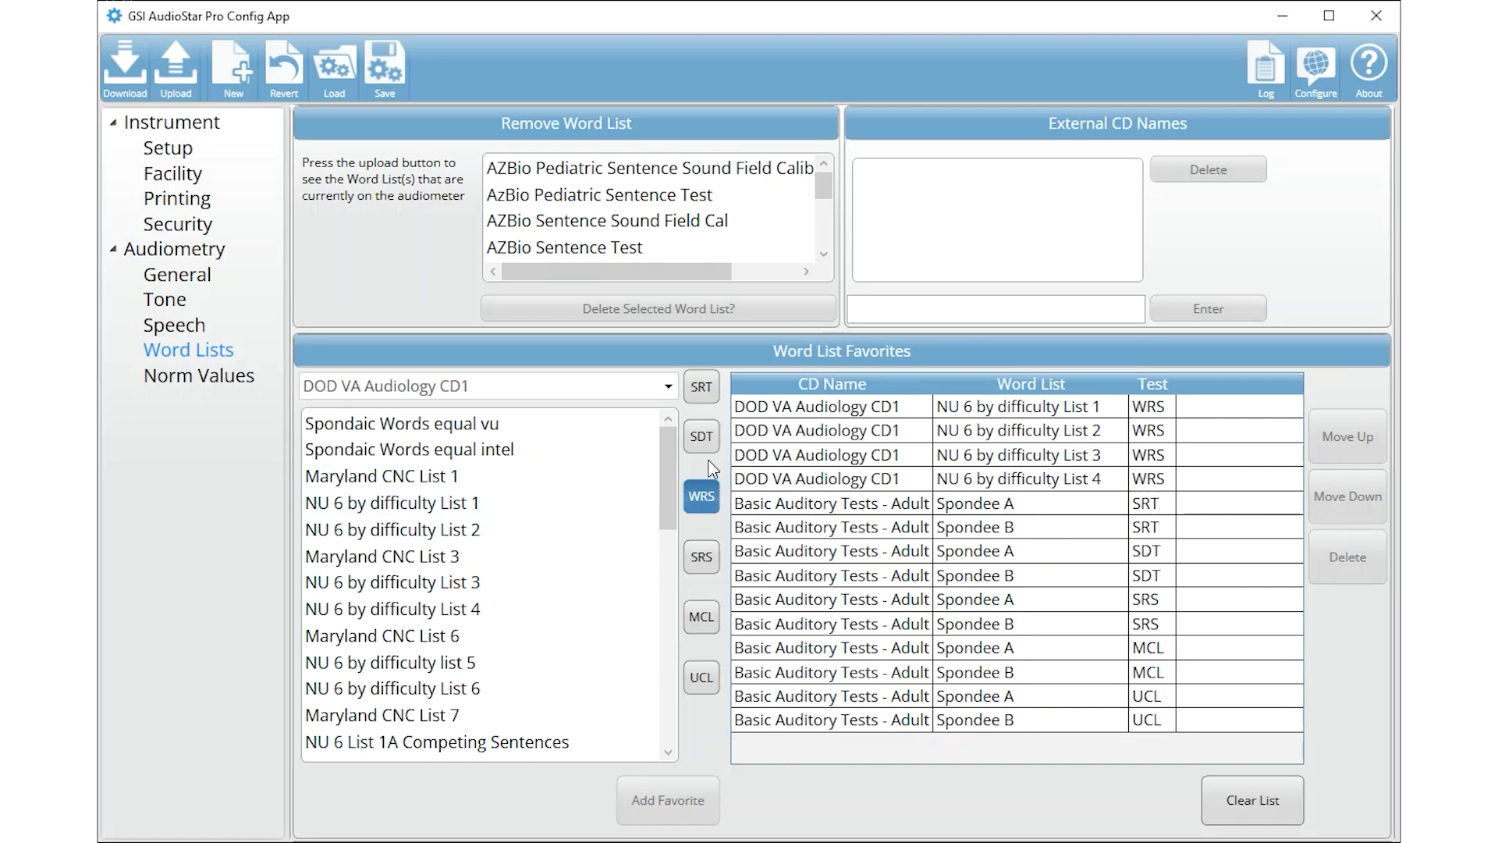
click(593, 381)
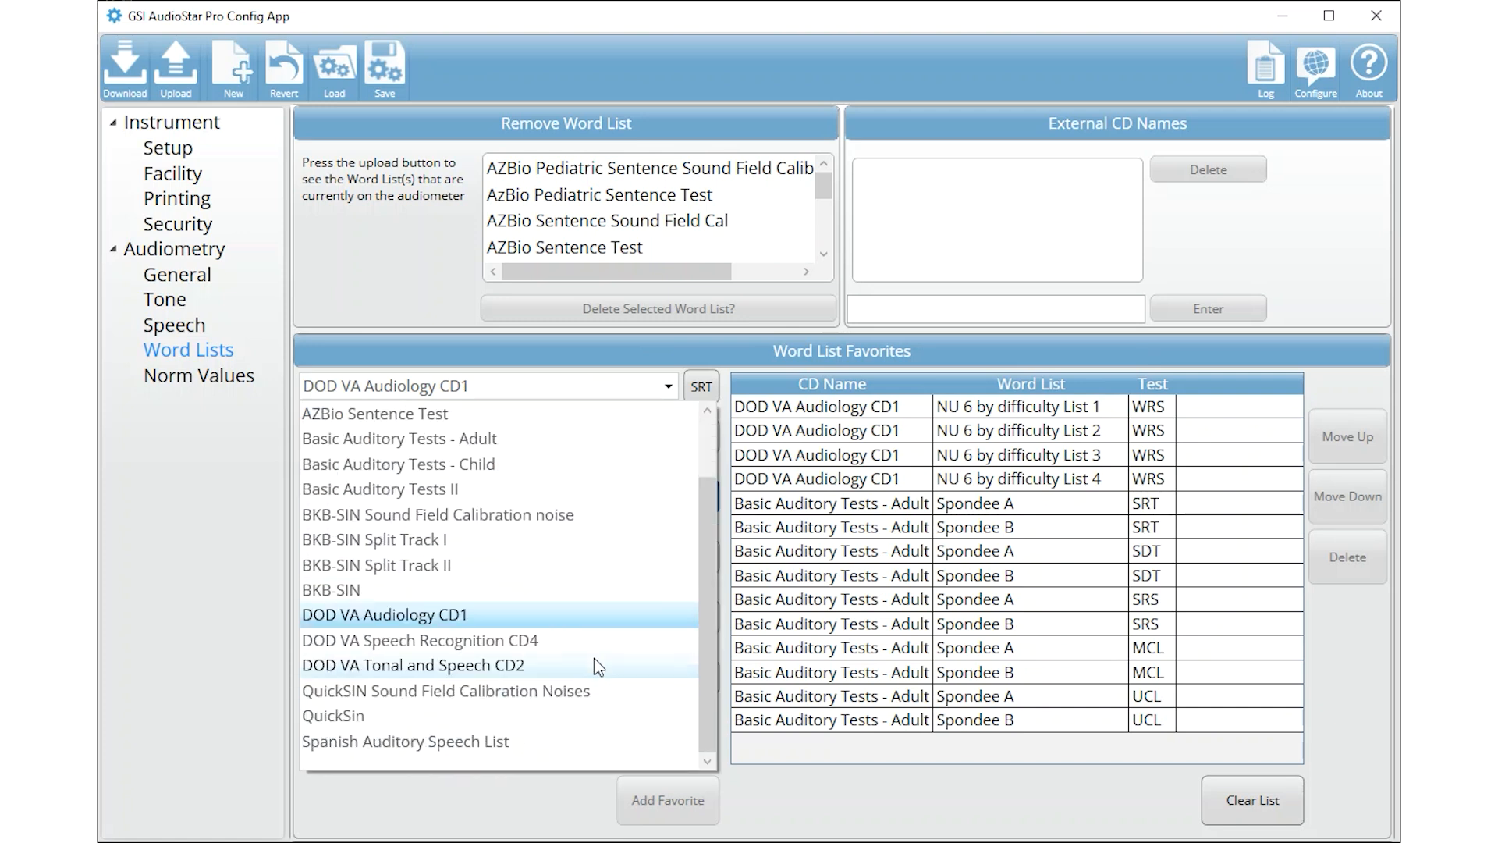
click(878, 804)
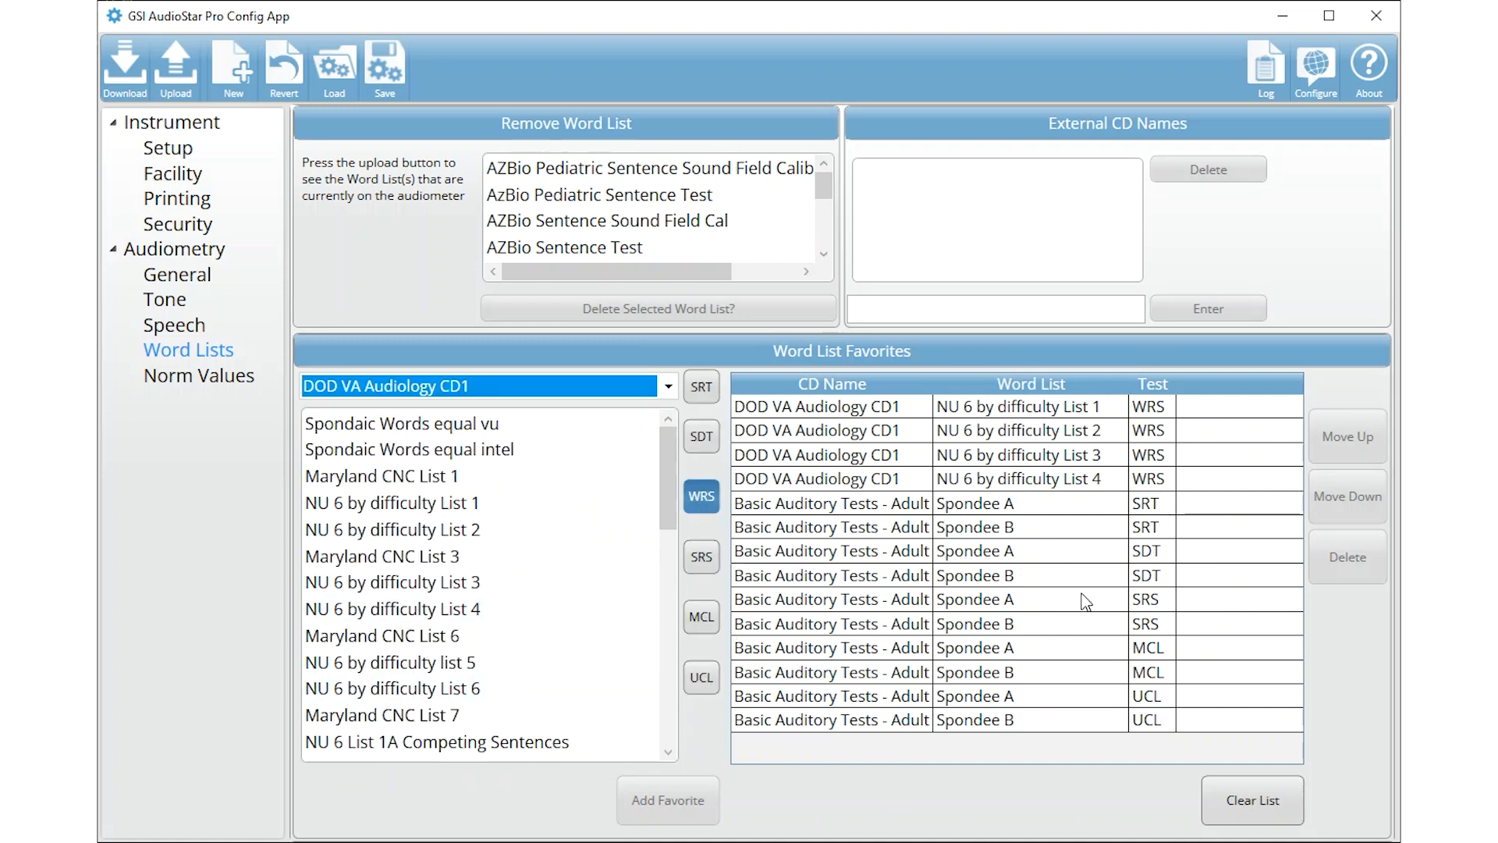
Download the new word list settings to the audiometer and close the configuration app
click(138, 81)
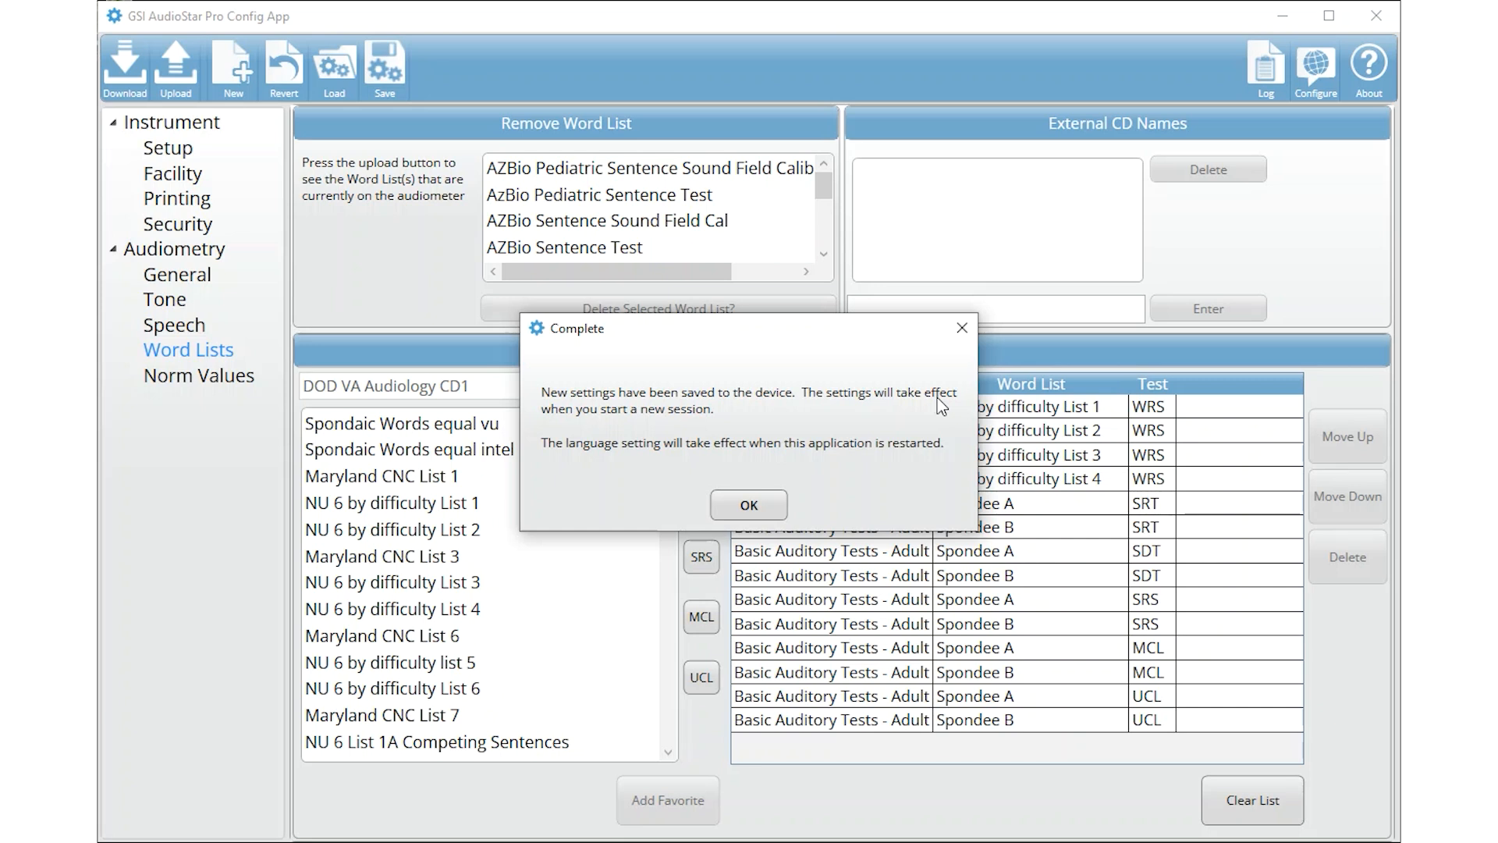
click(750, 505)
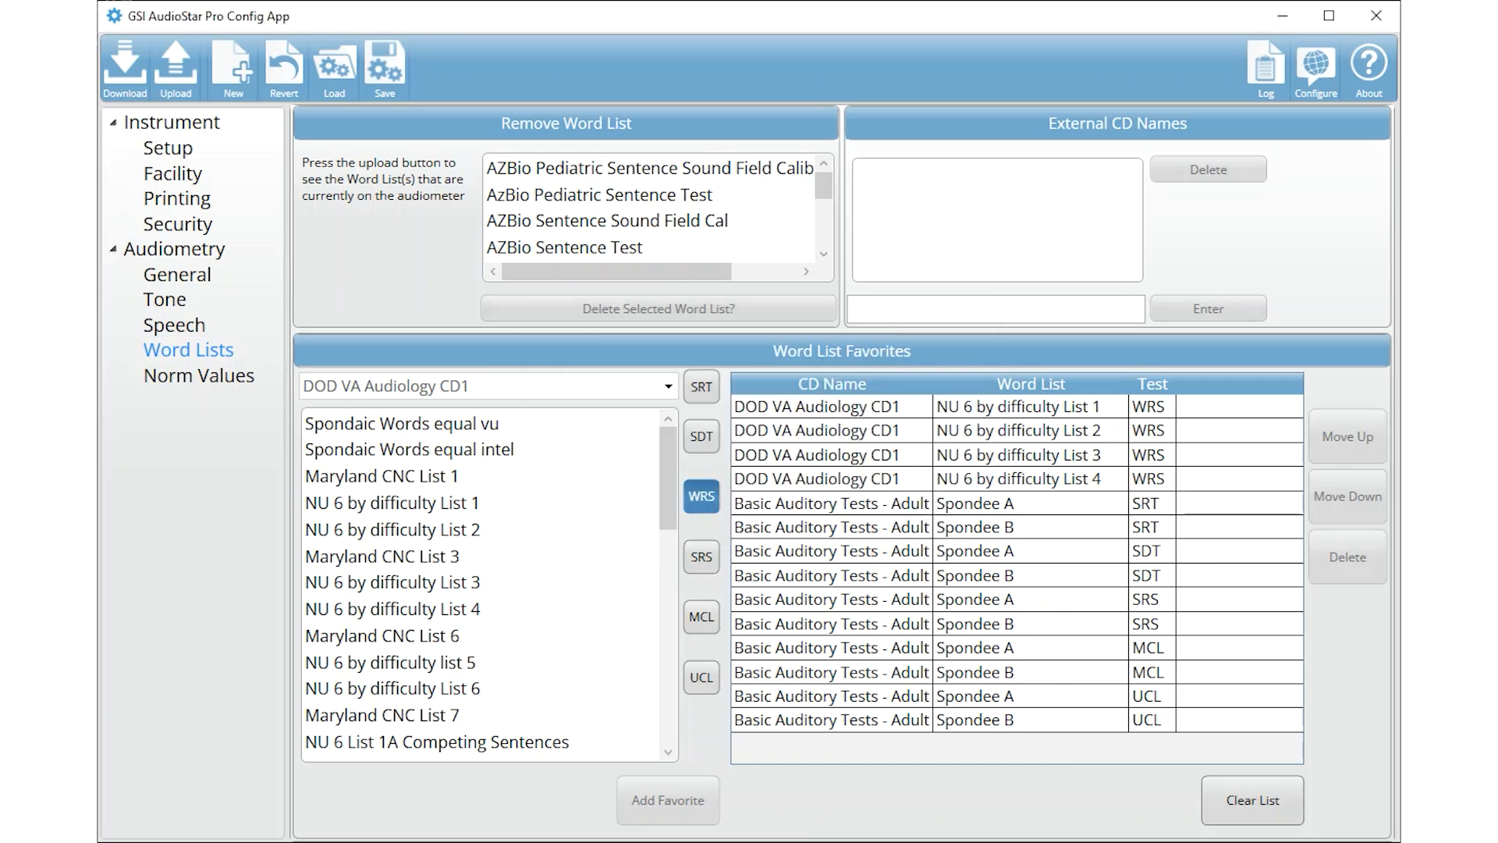
click(1378, 17)
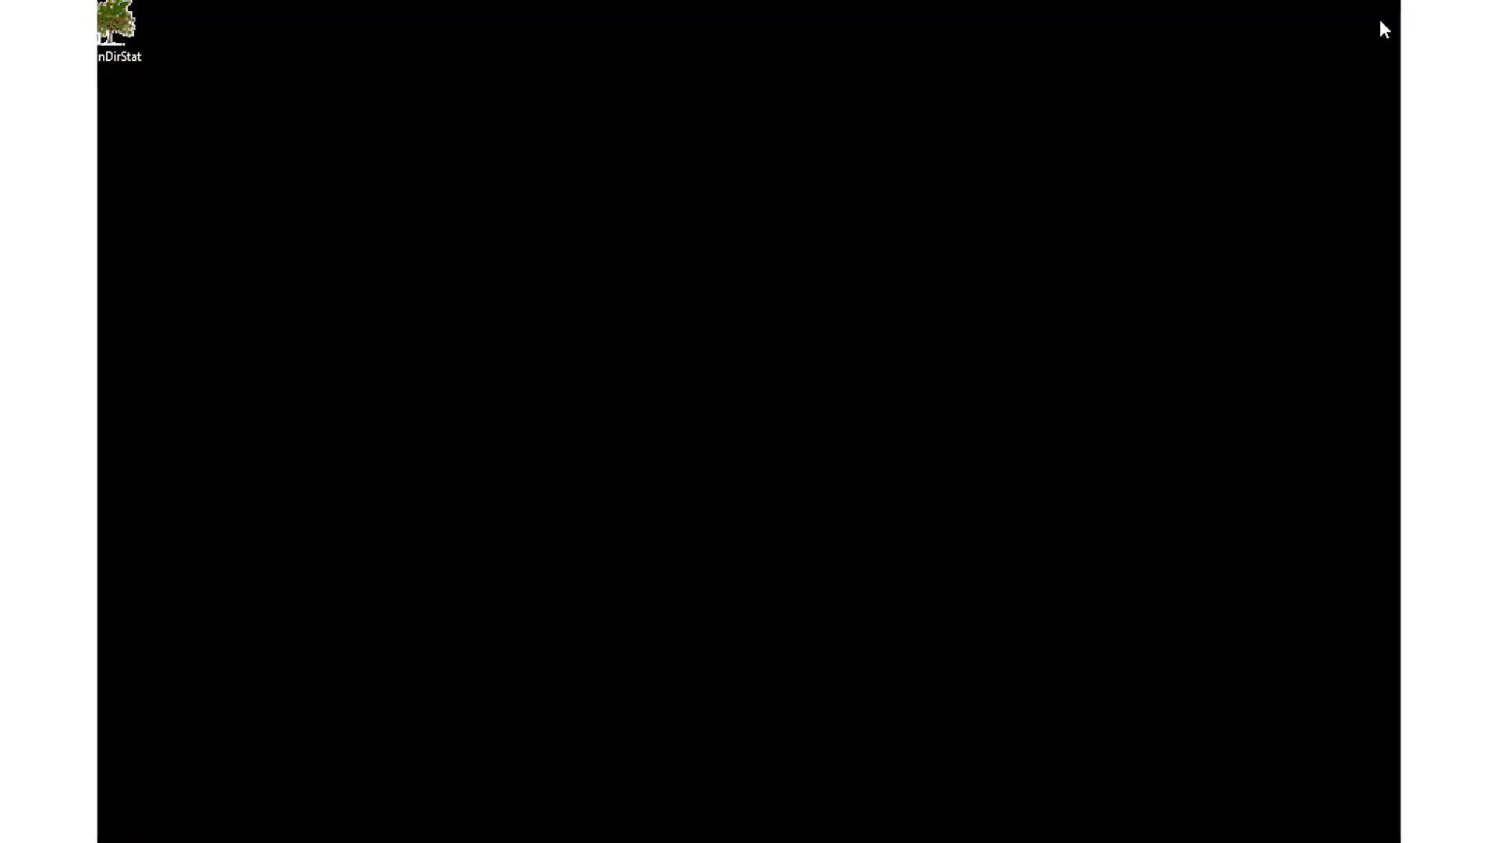